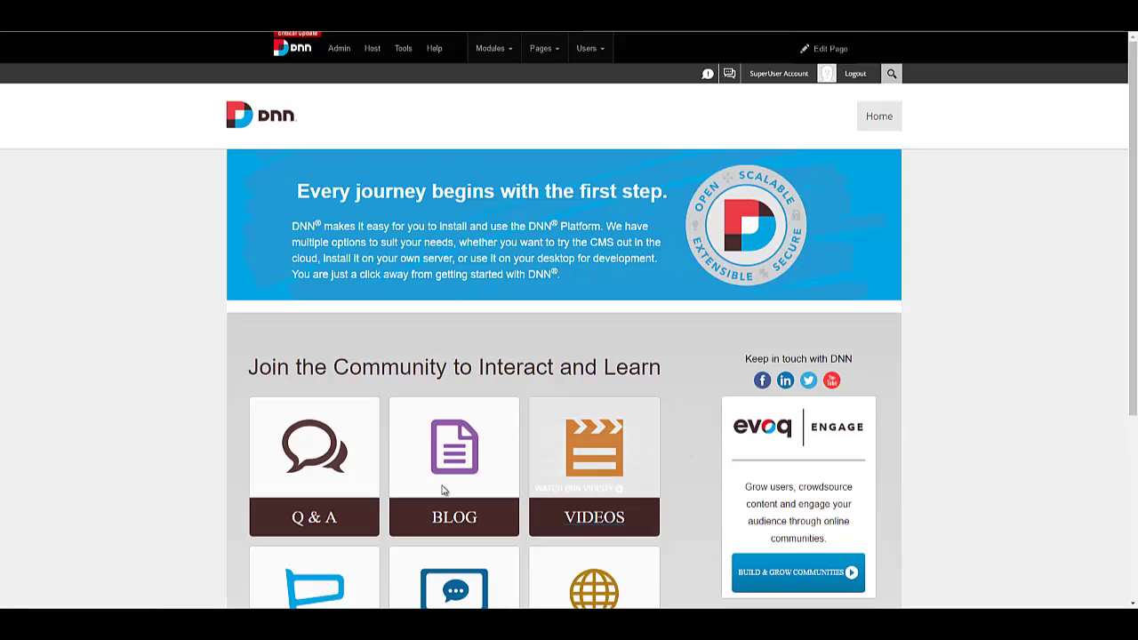
Step: Bring up the Tahoe_v1.0.0_Extract Me folder in File Explorer and review its extracted contents
click(306, 605)
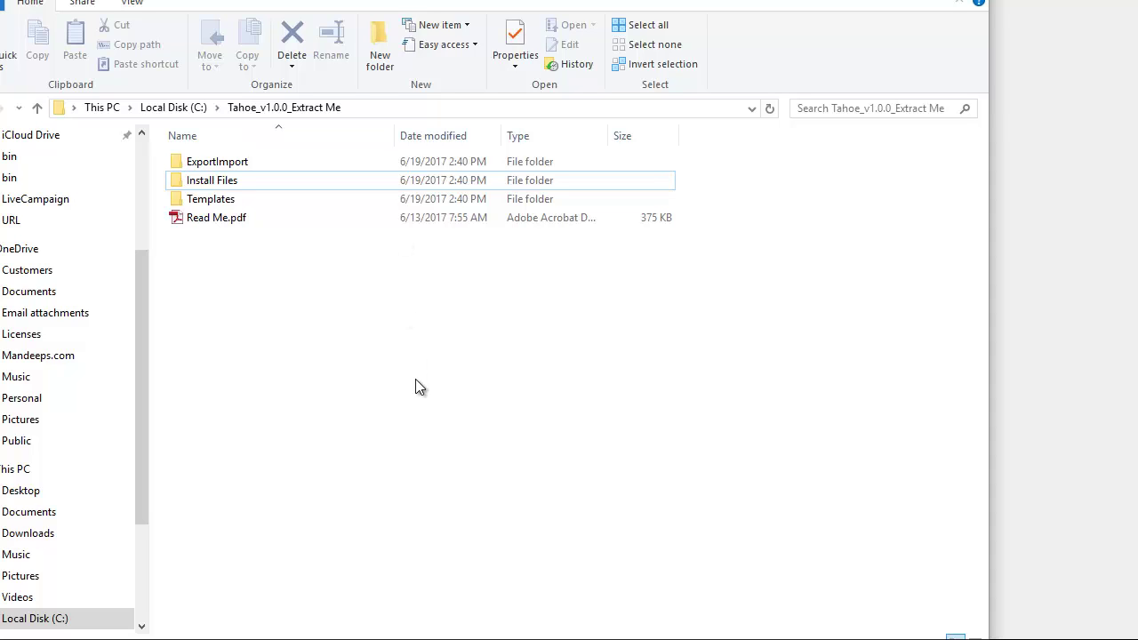
click(346, 110)
drag(272, 112, 247, 261)
click(167, 108)
drag(307, 309, 264, 157)
click(323, 331)
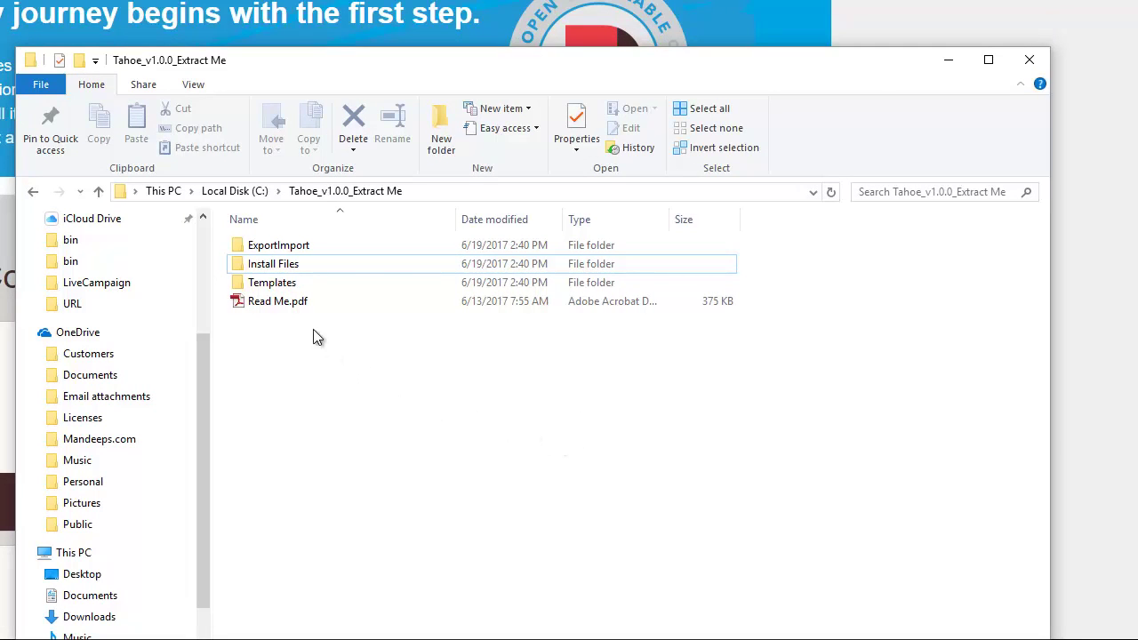
click(294, 284)
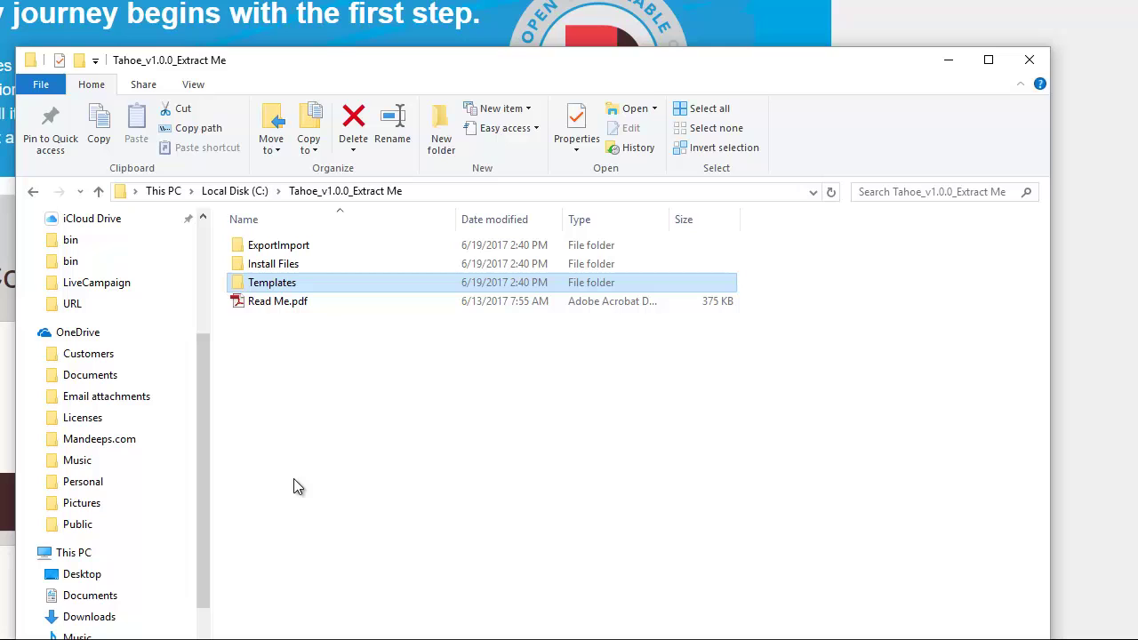
click(333, 237)
click(328, 367)
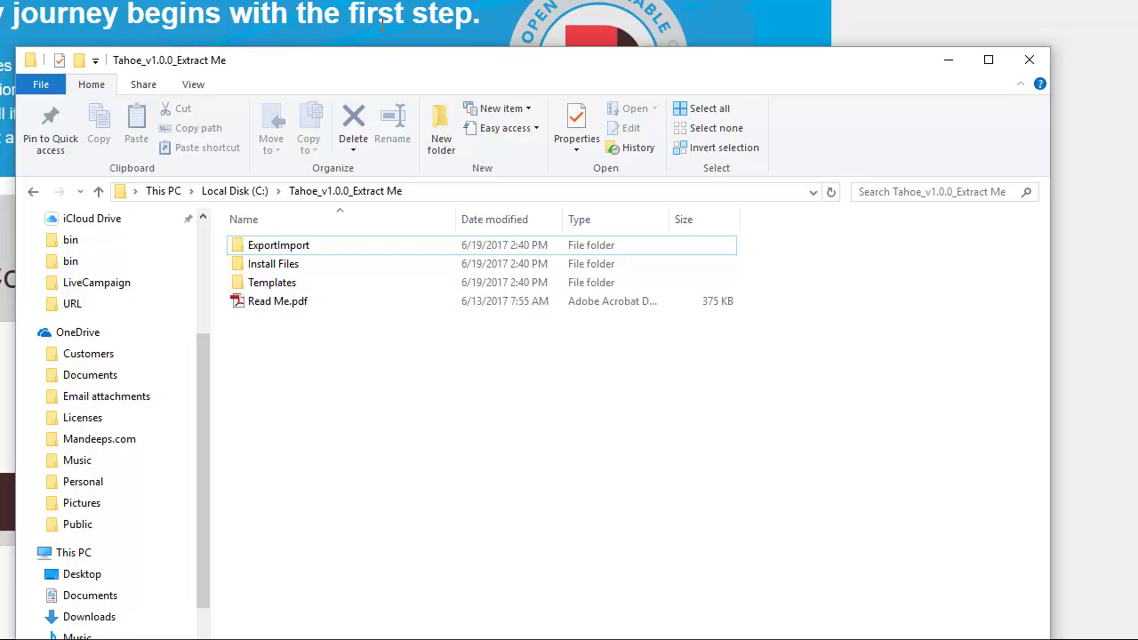
Step: Open the Portal folder inside the extracted Templates folder
double_click(283, 283)
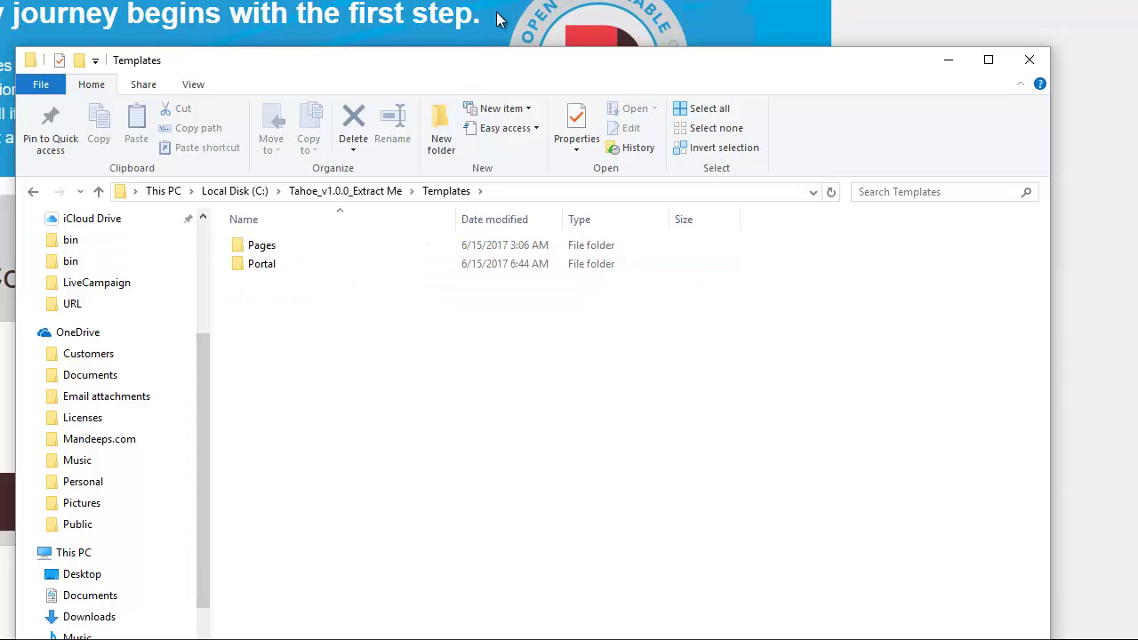
drag(511, 59, 582, 26)
double_click(360, 236)
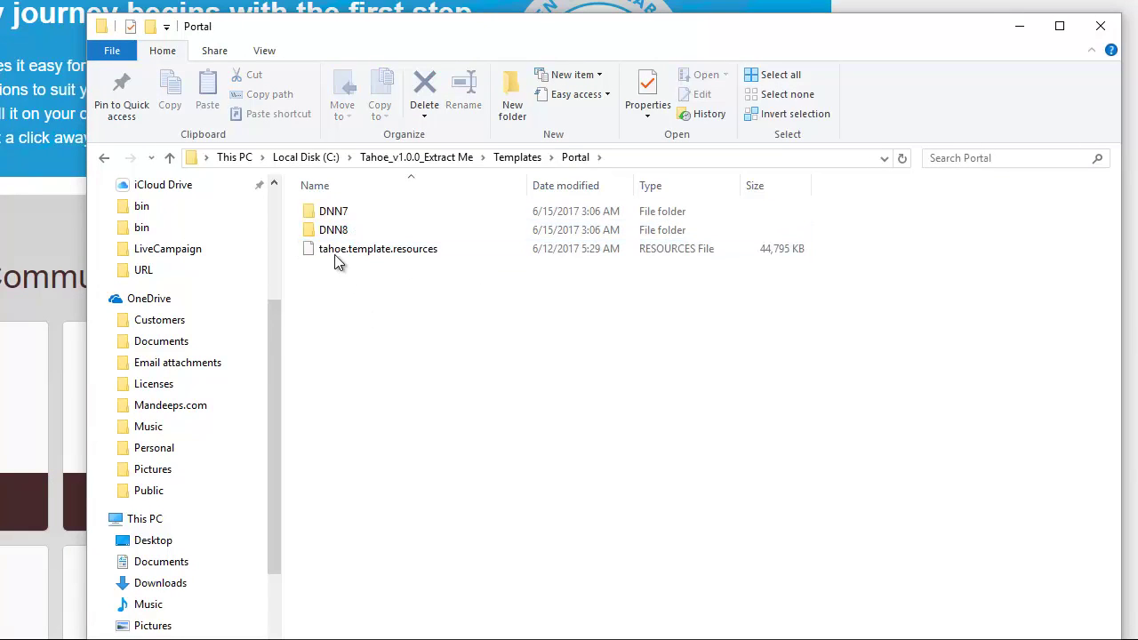
Step: Examine the template file in the DNN8 folder and the tahoe.template.resources file in the Portal folder
click(334, 233)
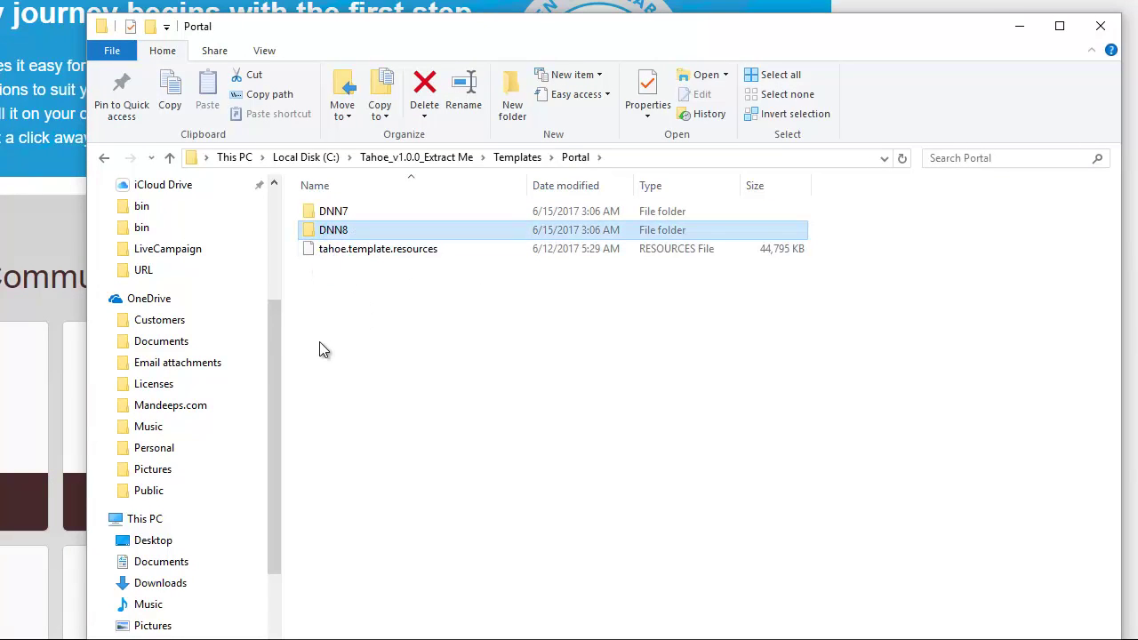
double_click(347, 231)
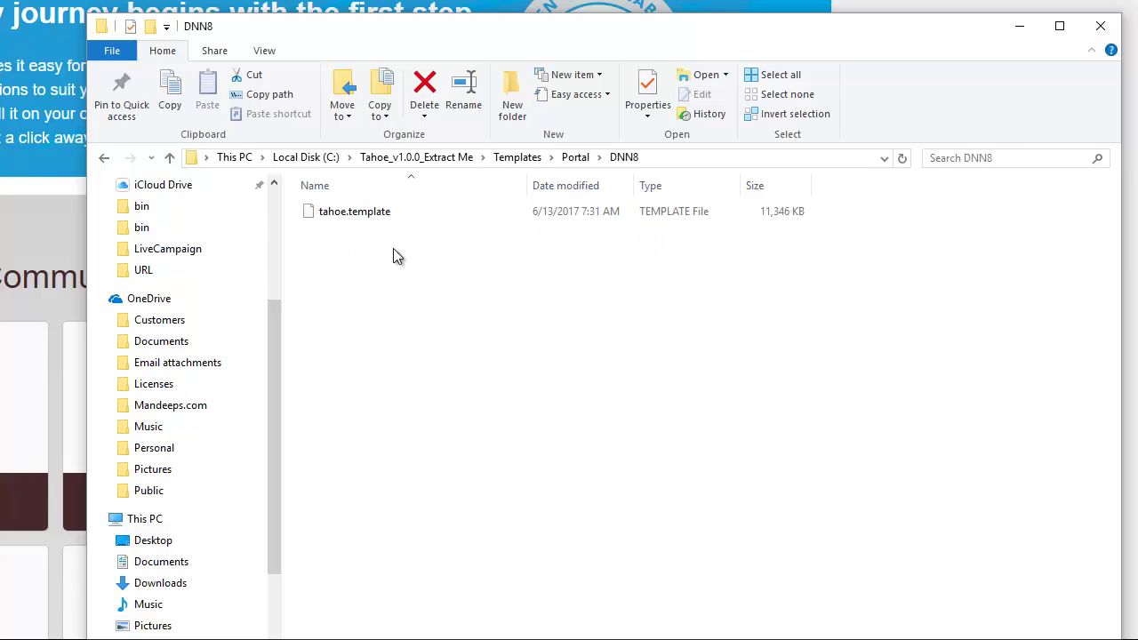
key(ctrl+a)
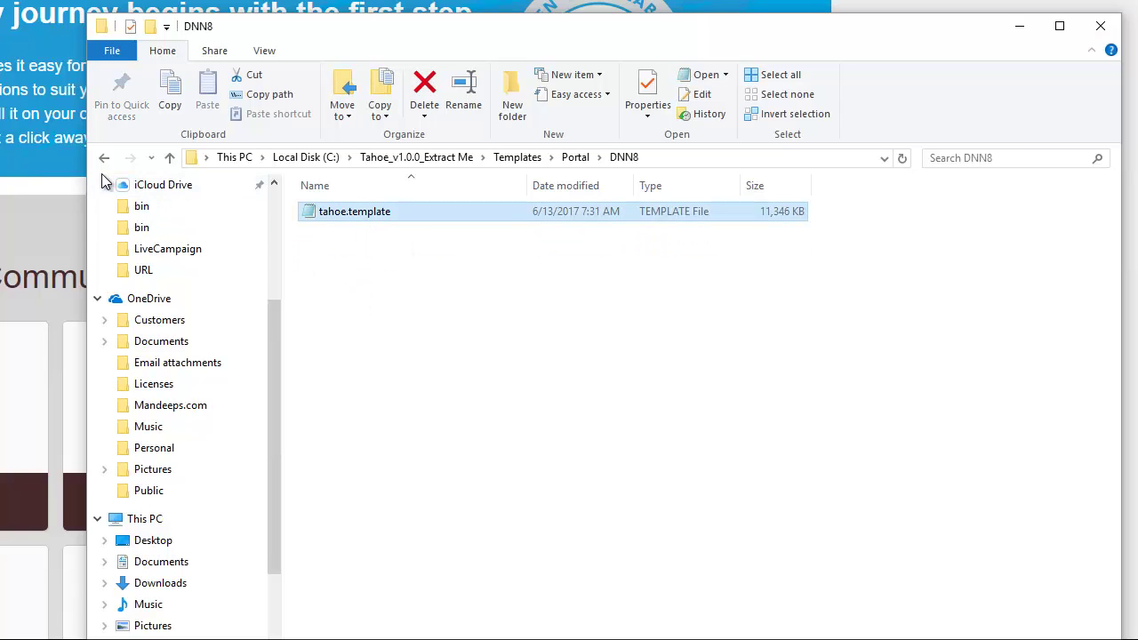
click(104, 158)
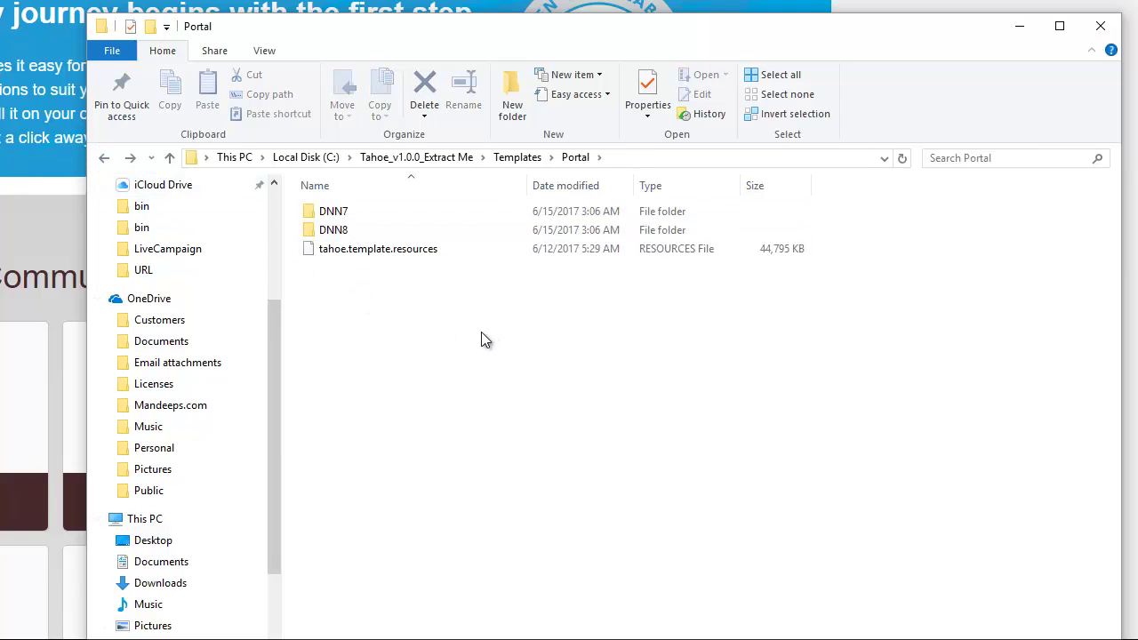
click(419, 249)
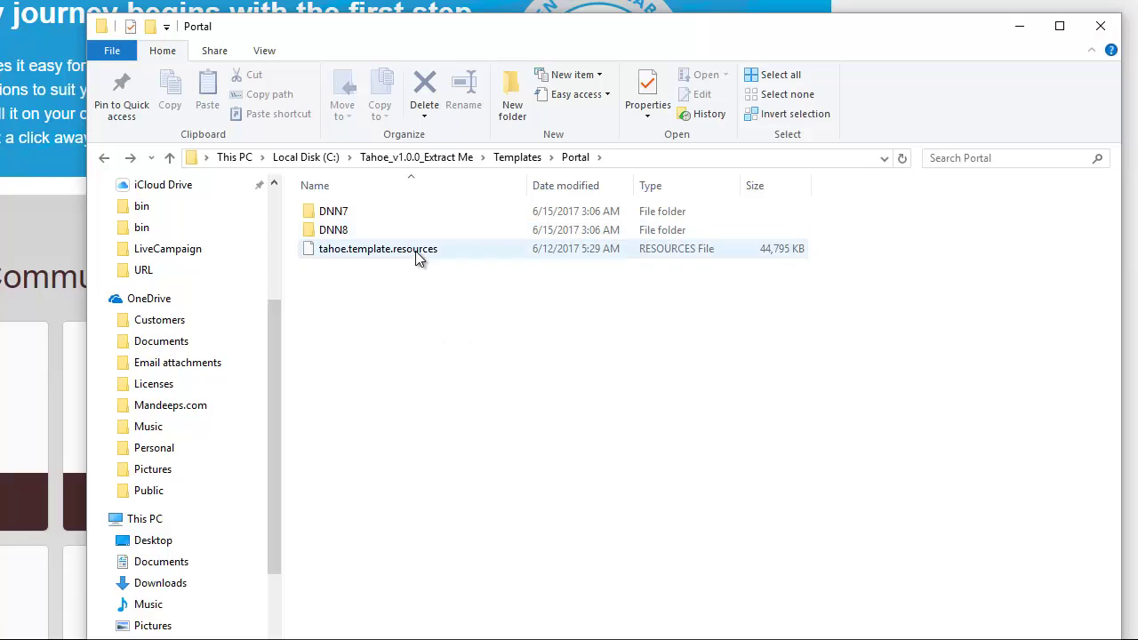
click(427, 346)
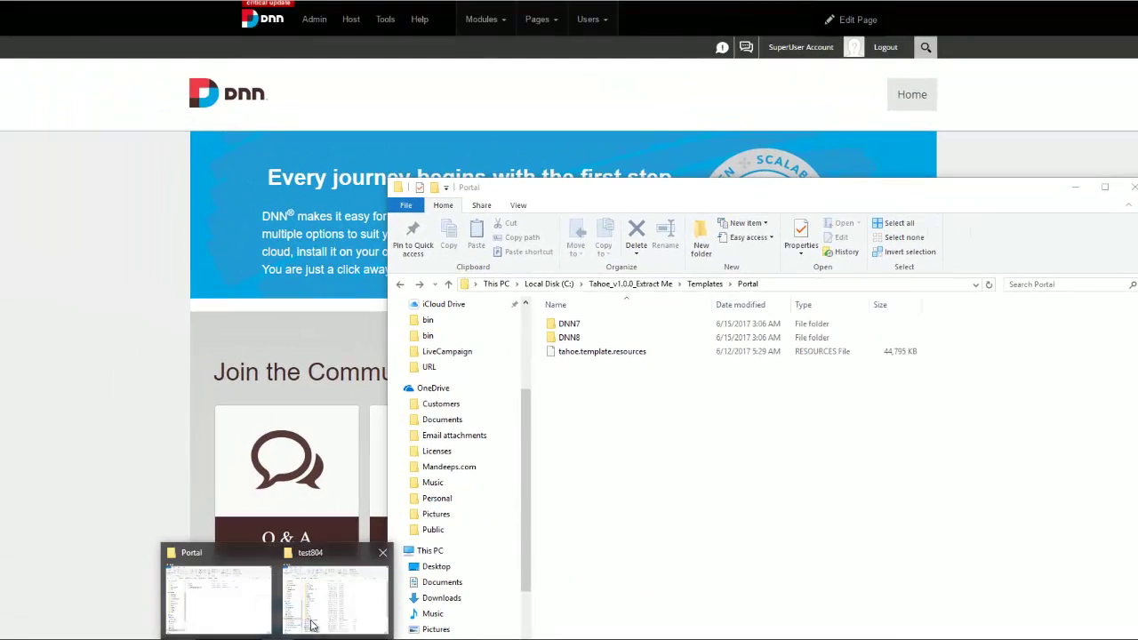
Step: Open the test804 site's Portals\_default folder and arrange its window beside the Portal template folder
click(185, 577)
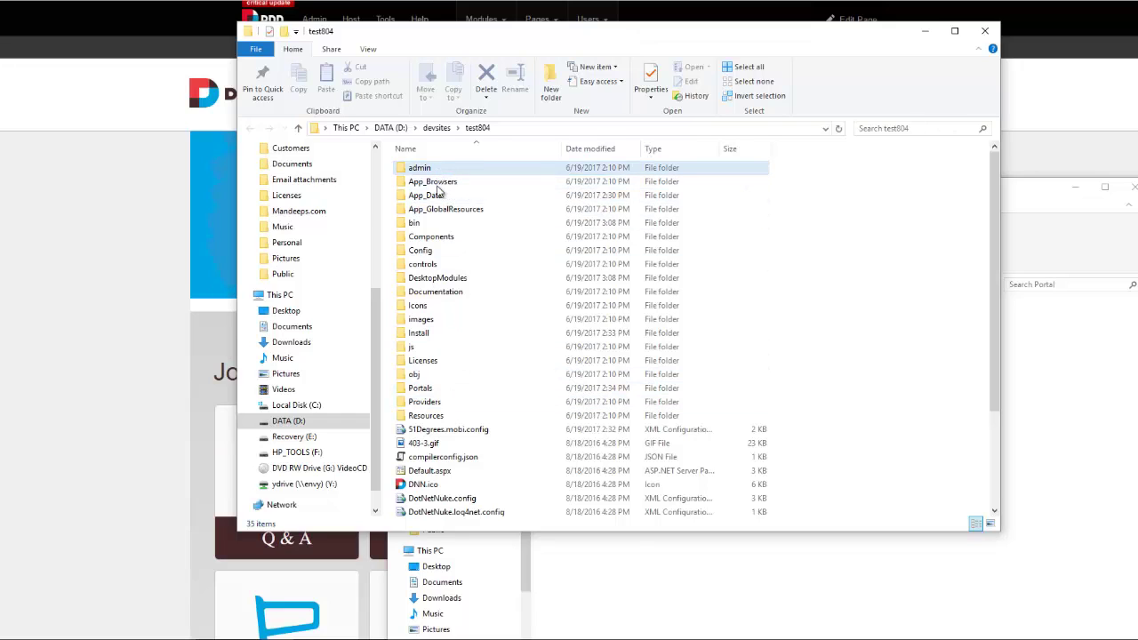
double_click(436, 389)
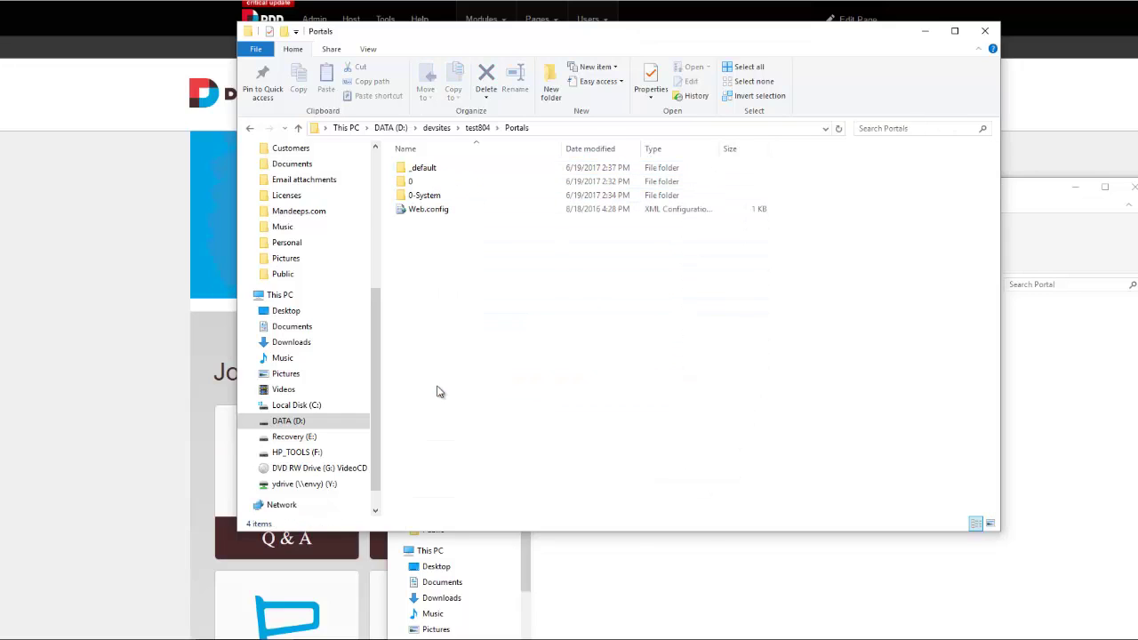
double_click(442, 169)
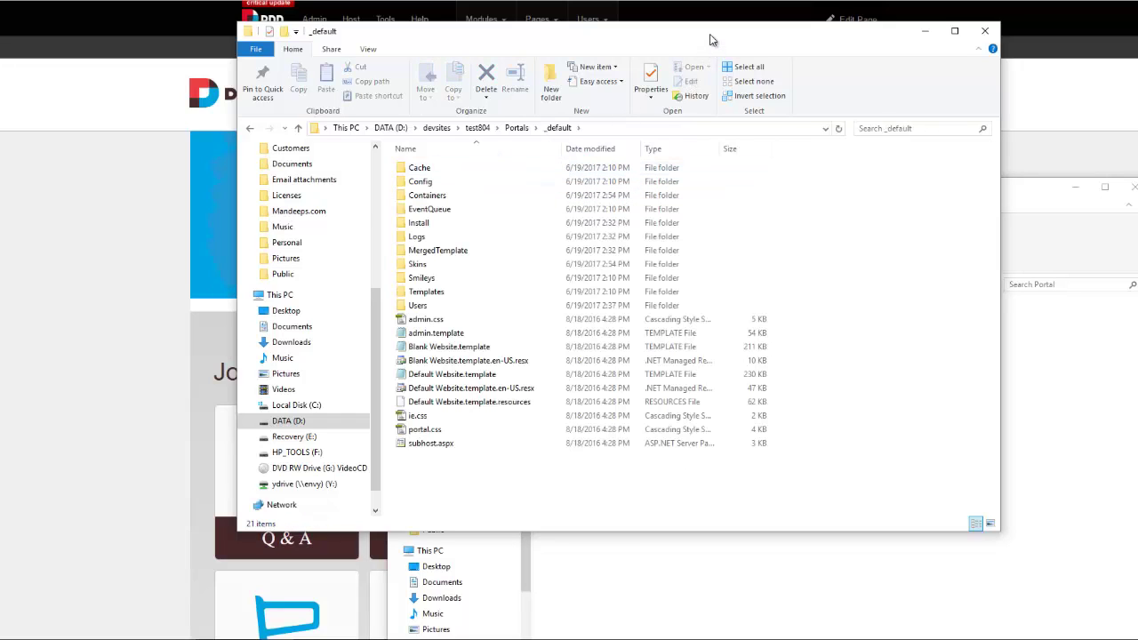
drag(667, 36, 461, 64)
click(942, 472)
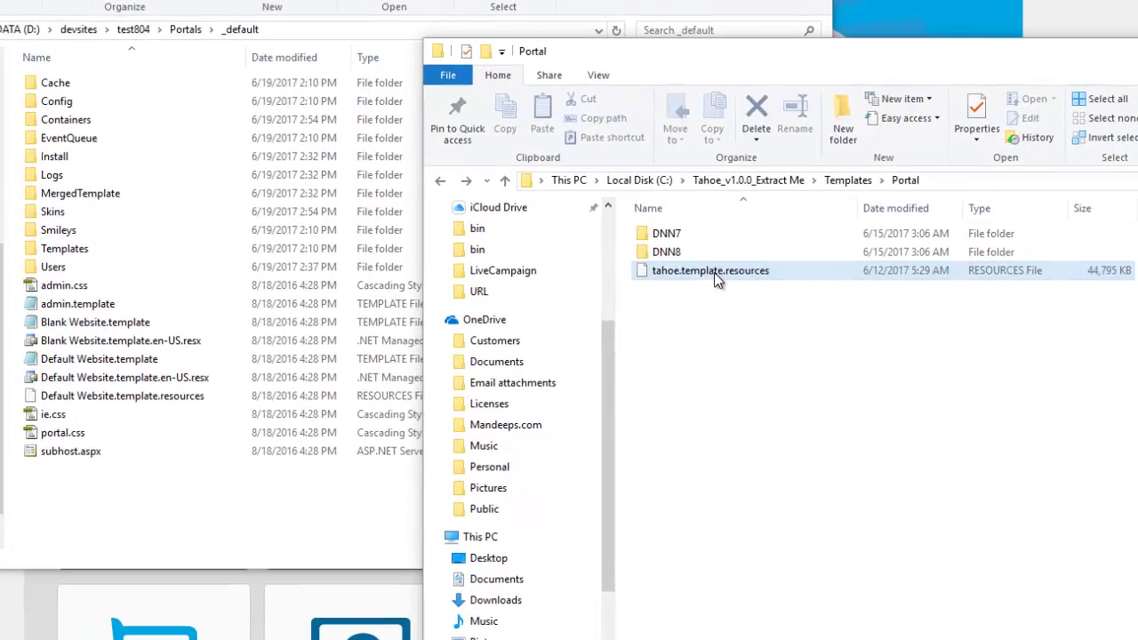
Step: Copy tahoe.template.resources and the DNN8 folder's tahoe.template into the test804 site's Portals\_default folder
drag(714, 272, 241, 526)
click(971, 490)
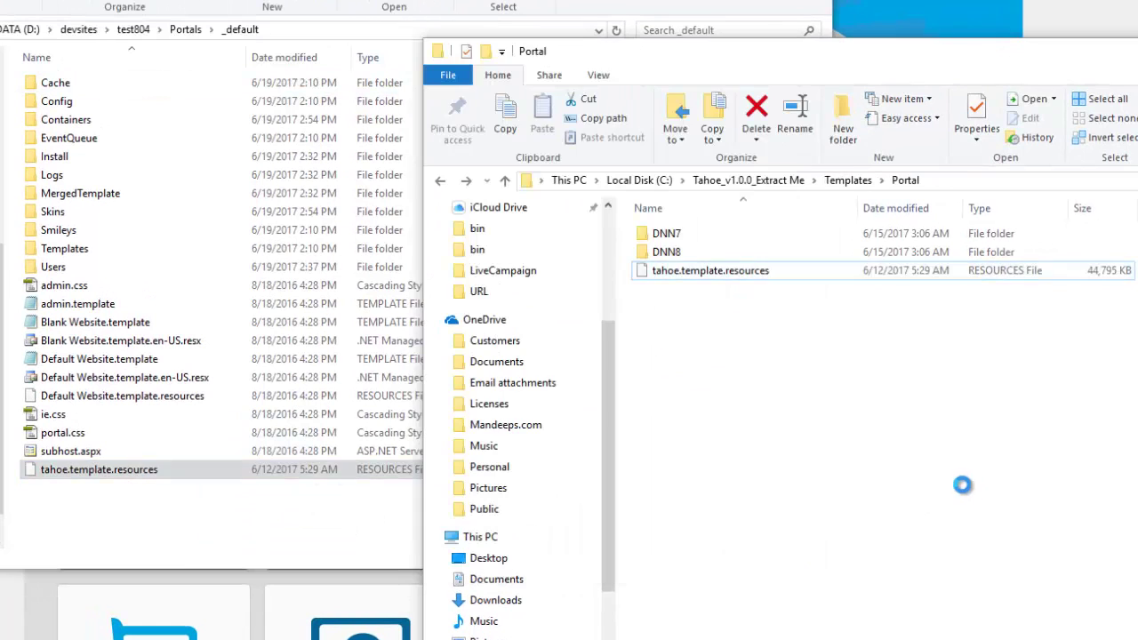
double_click(676, 255)
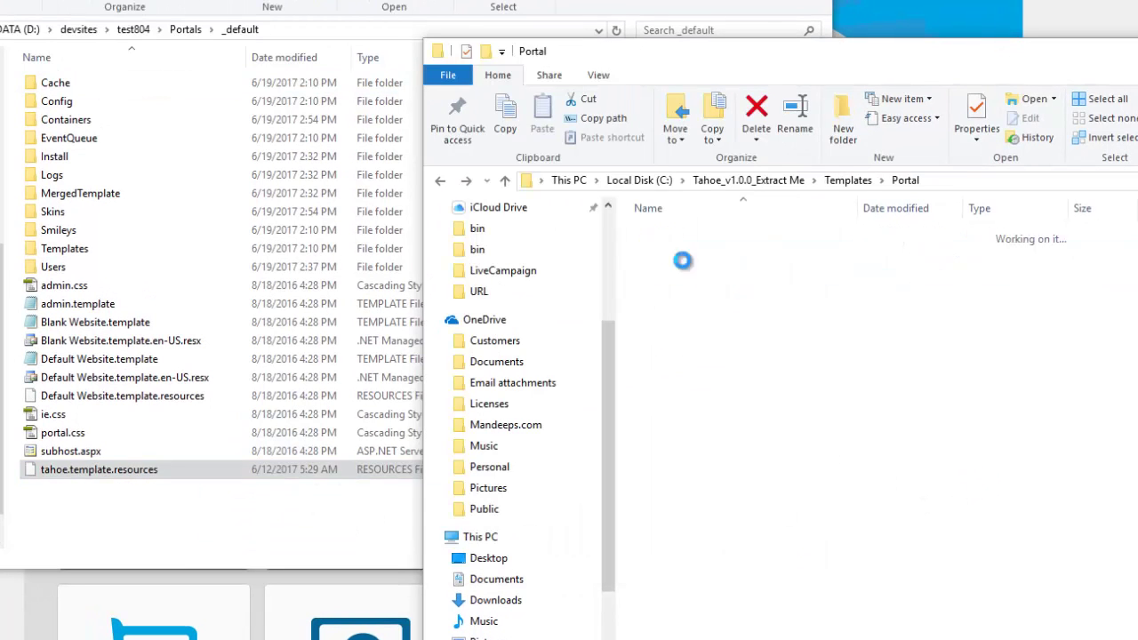
drag(672, 235, 241, 521)
click(968, 432)
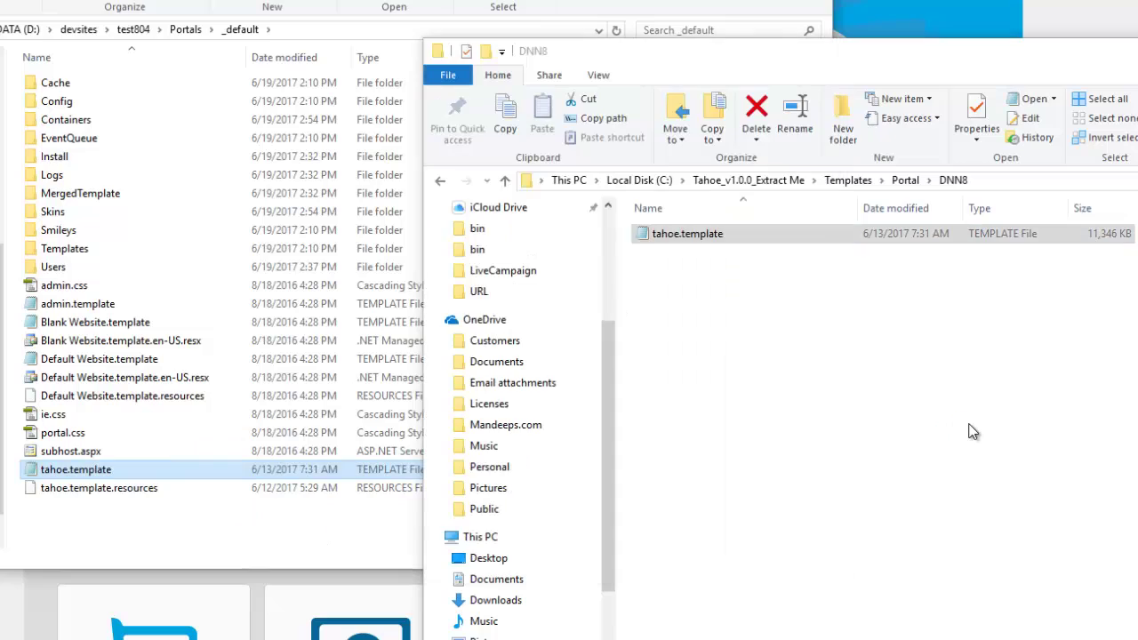
Step: View the template file in the DNN7 folder, and minimize both folder windows to return to the DNN site
click(438, 181)
double_click(702, 235)
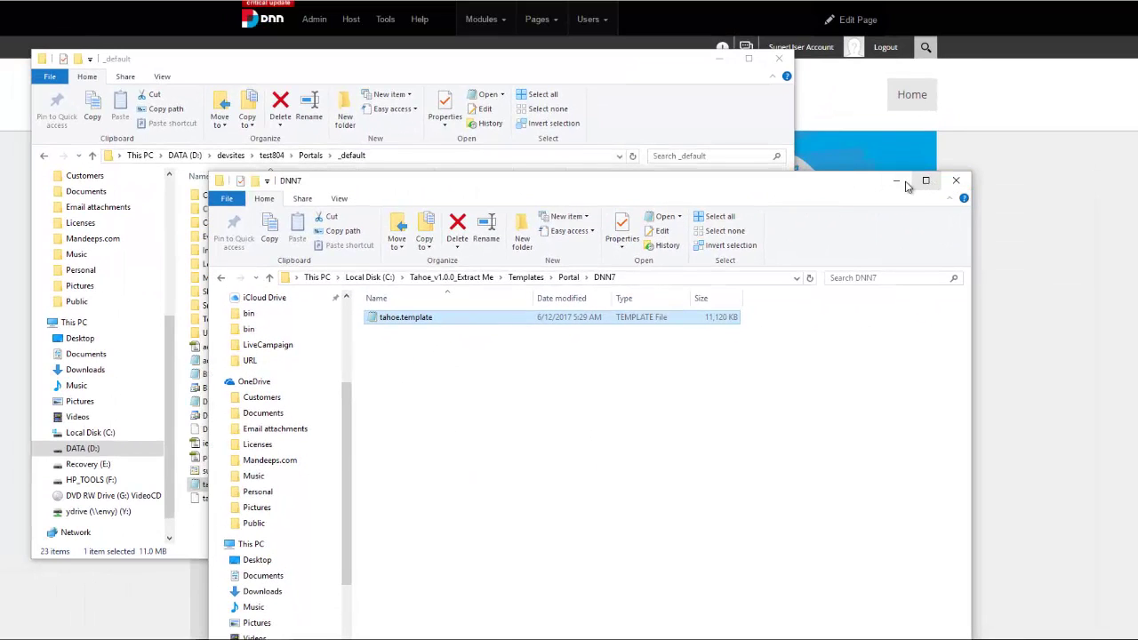
click(897, 180)
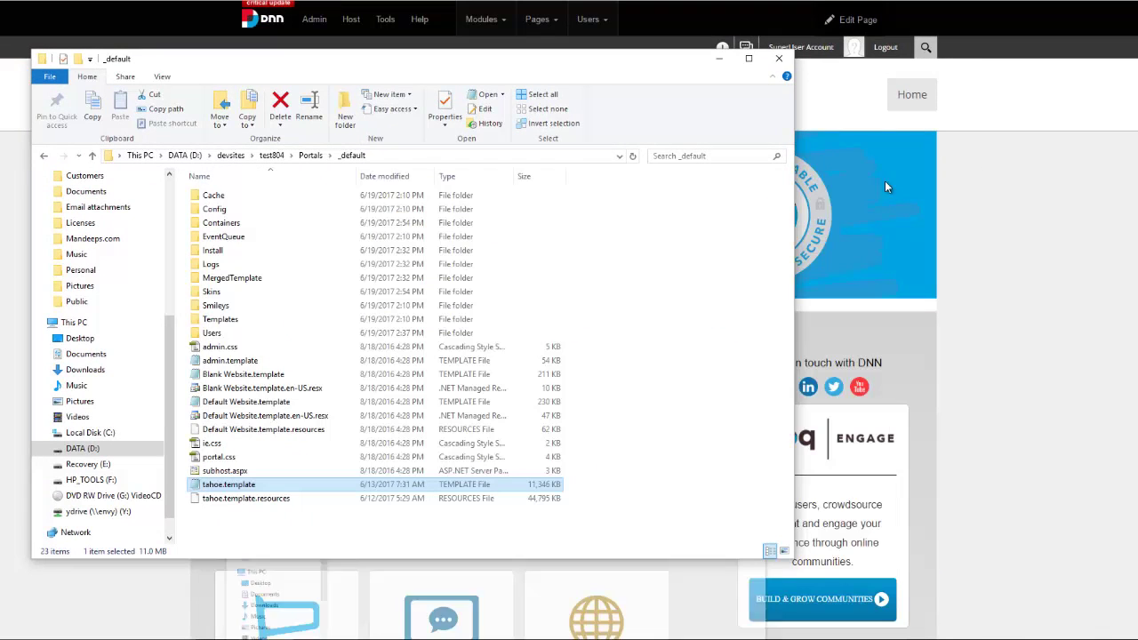
click(717, 61)
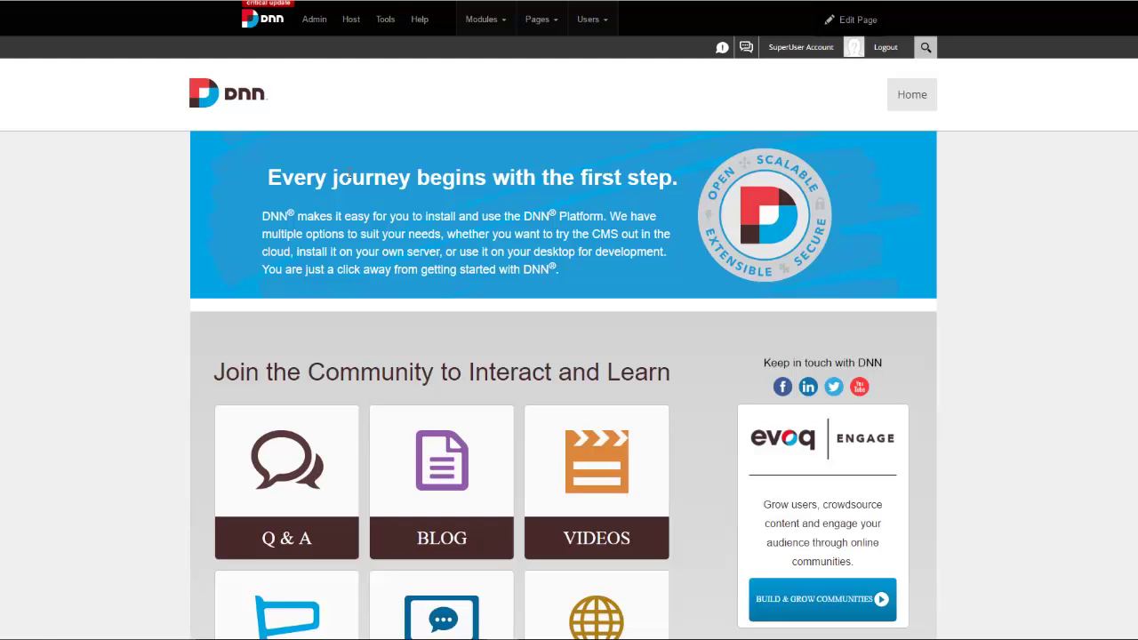
Step: Open the Site Wizard from the site's advanced administration features
mouse_move(311, 19)
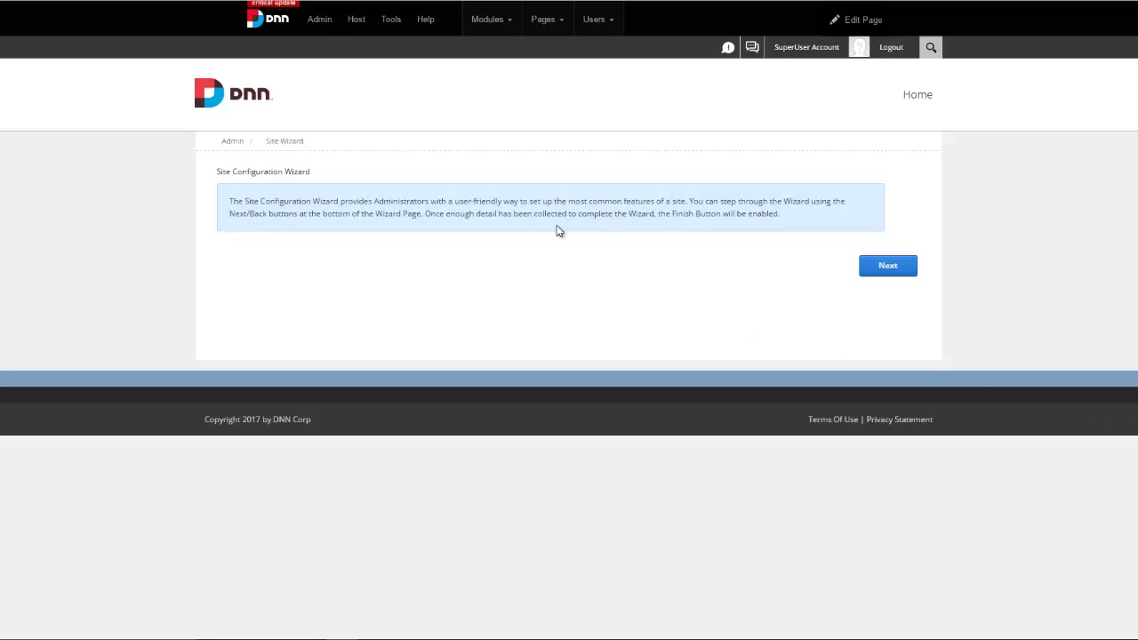
mouse_move(318, 24)
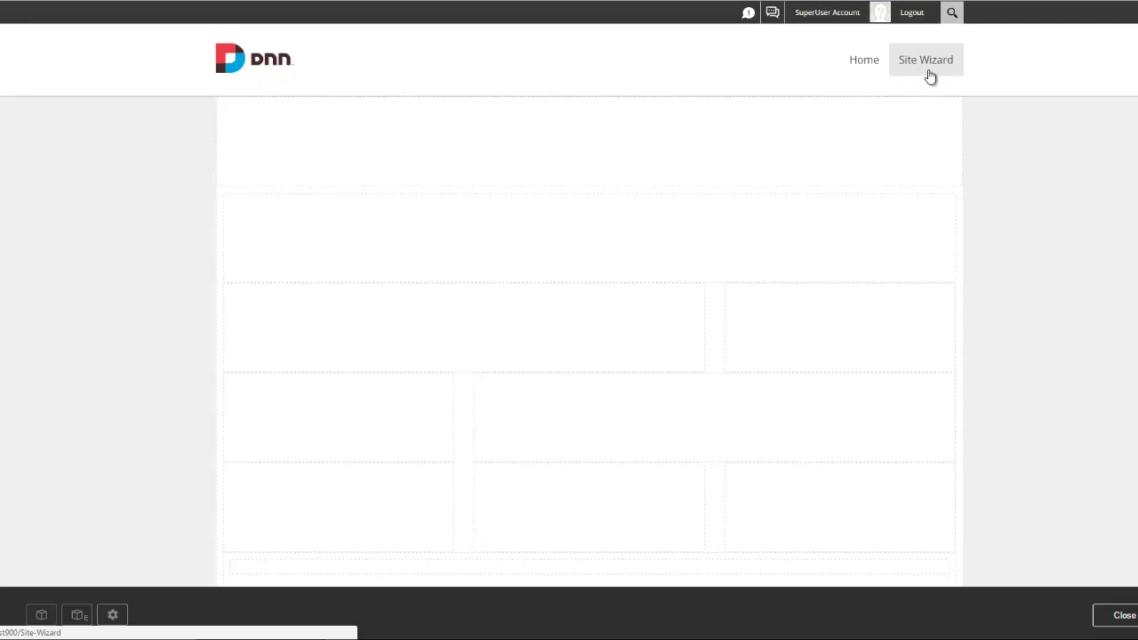
Step: On the test900 site's blank Site Wizard page, search the modules for "site" and add the Site Wizard module
click(40, 614)
text(site)
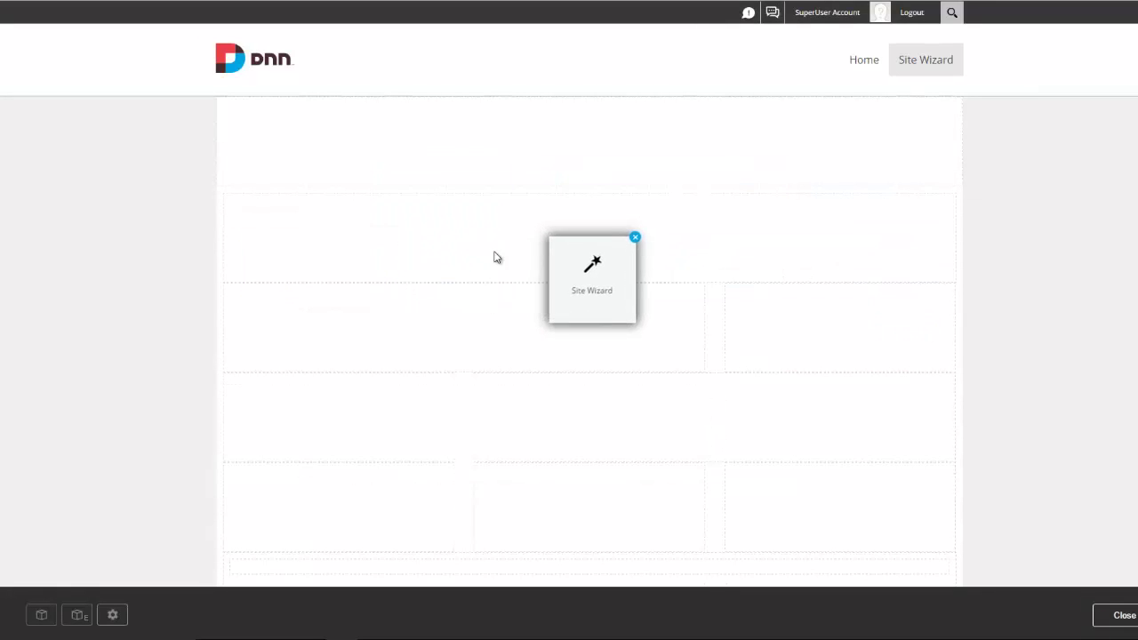
click(566, 168)
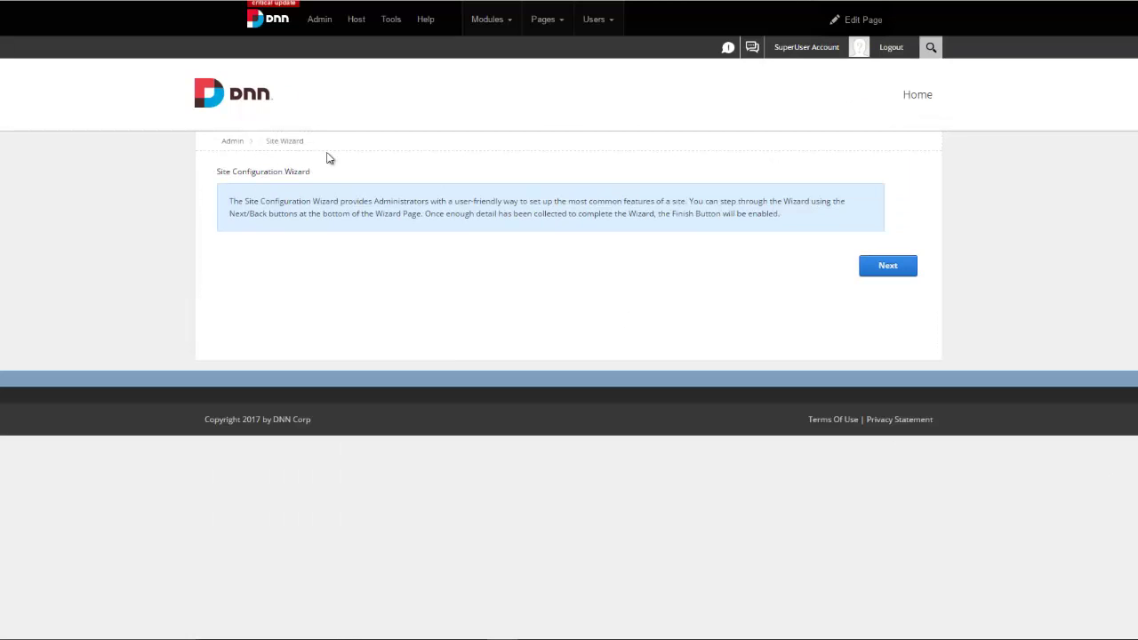
Step: In the test804 Site Configuration Wizard, enable building the site from a template and choose tahoe - en-US
mouse_move(322, 27)
mouse_move(320, 102)
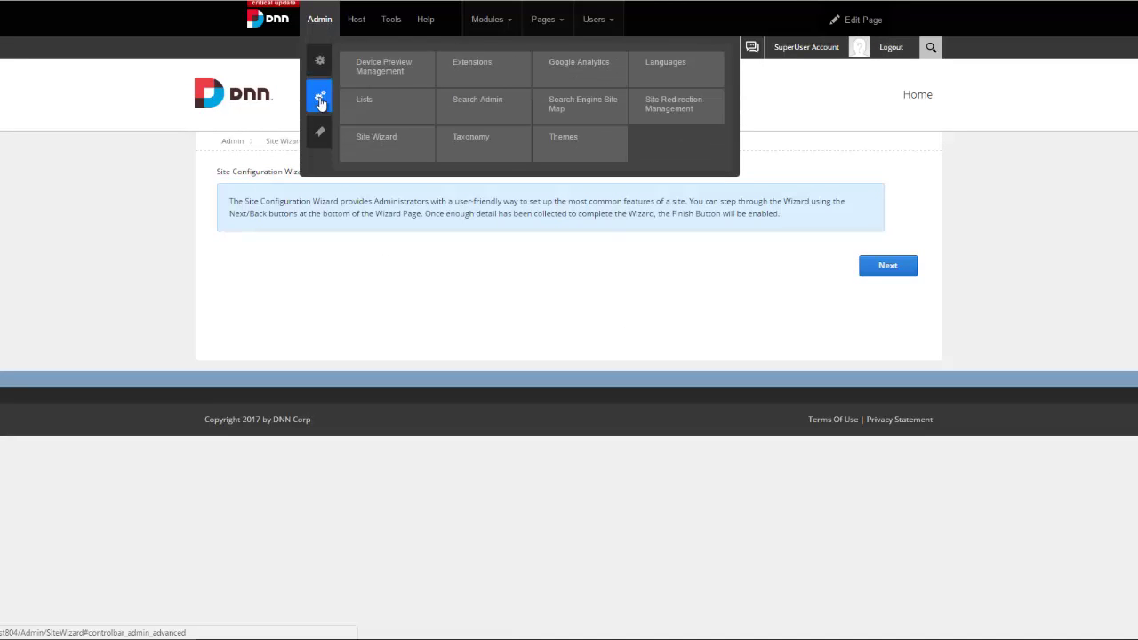
click(885, 271)
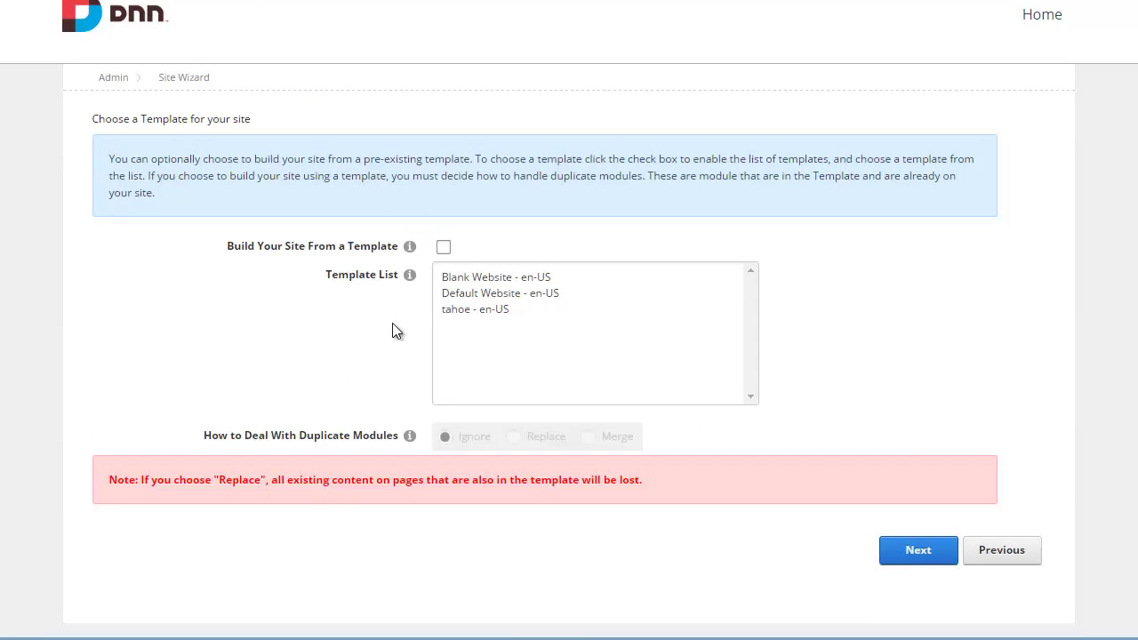
click(444, 248)
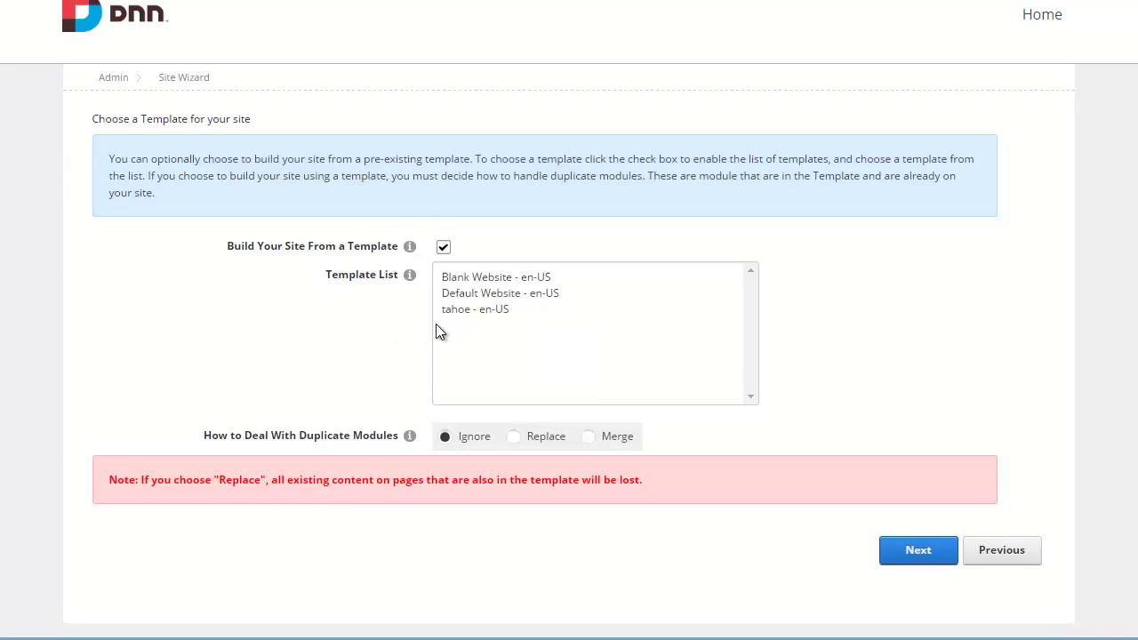
click(483, 308)
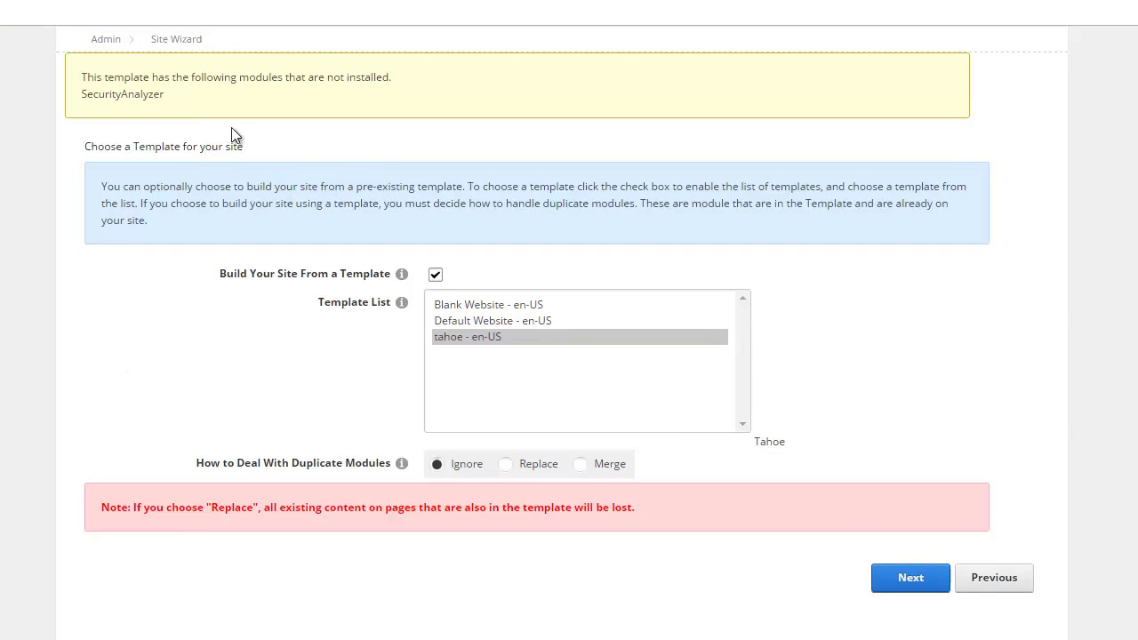
Step: Check the notice for modules that the selected tahoe template needs but are not installed
drag(196, 97, 79, 91)
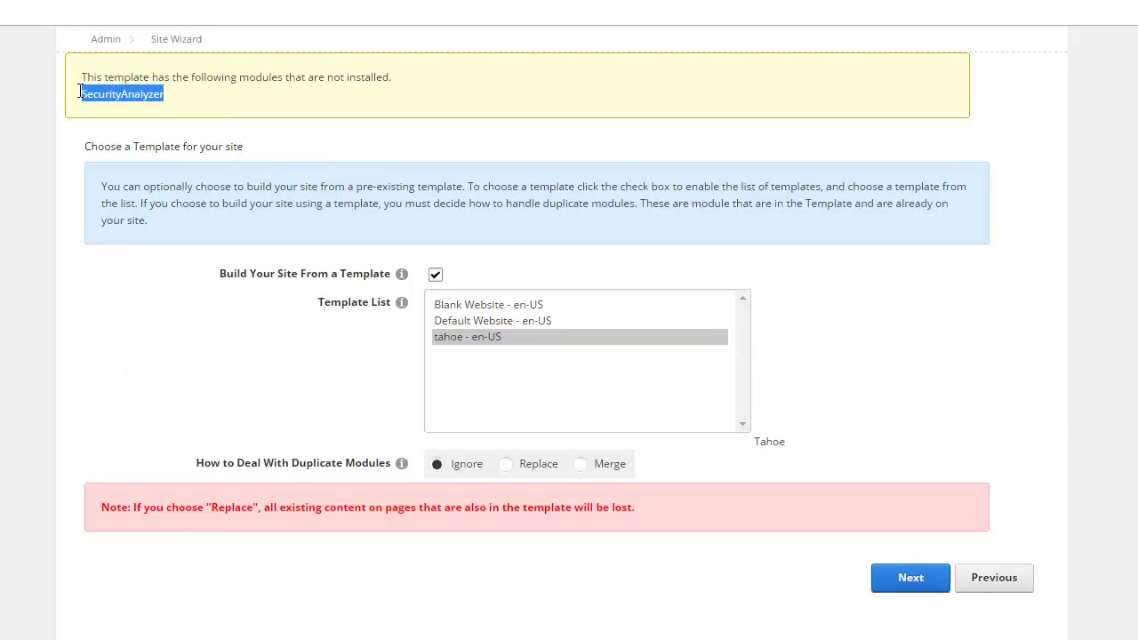
click(78, 90)
double_click(80, 91)
click(141, 408)
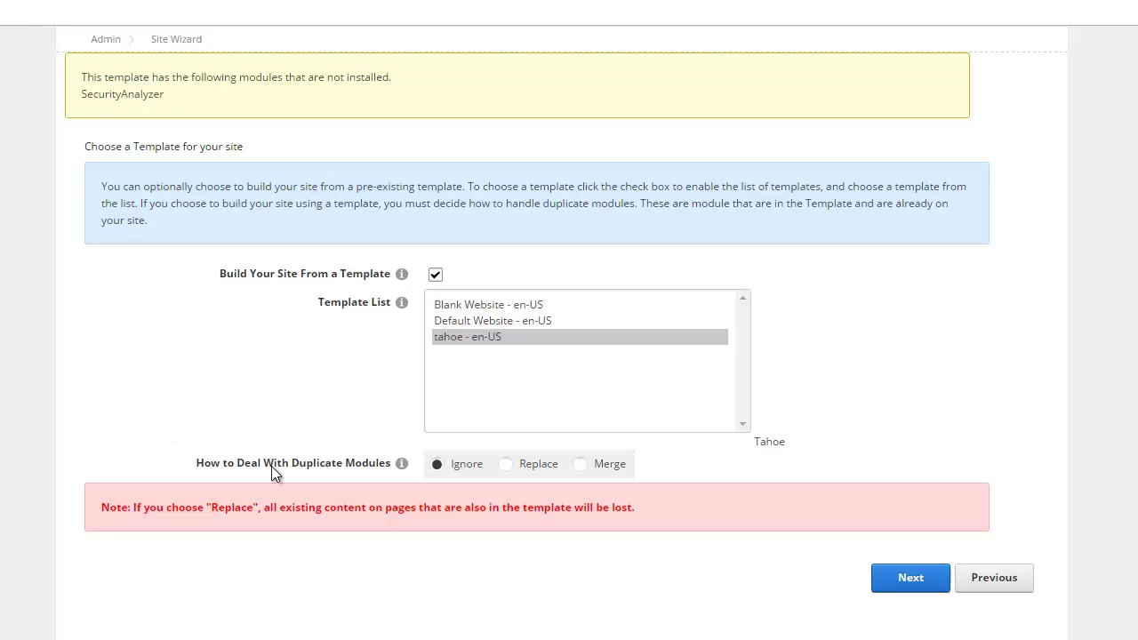
Step: Set duplicate modules to be handled with Replace and continue to the theme selection
click(511, 472)
drag(212, 471, 365, 470)
click(364, 471)
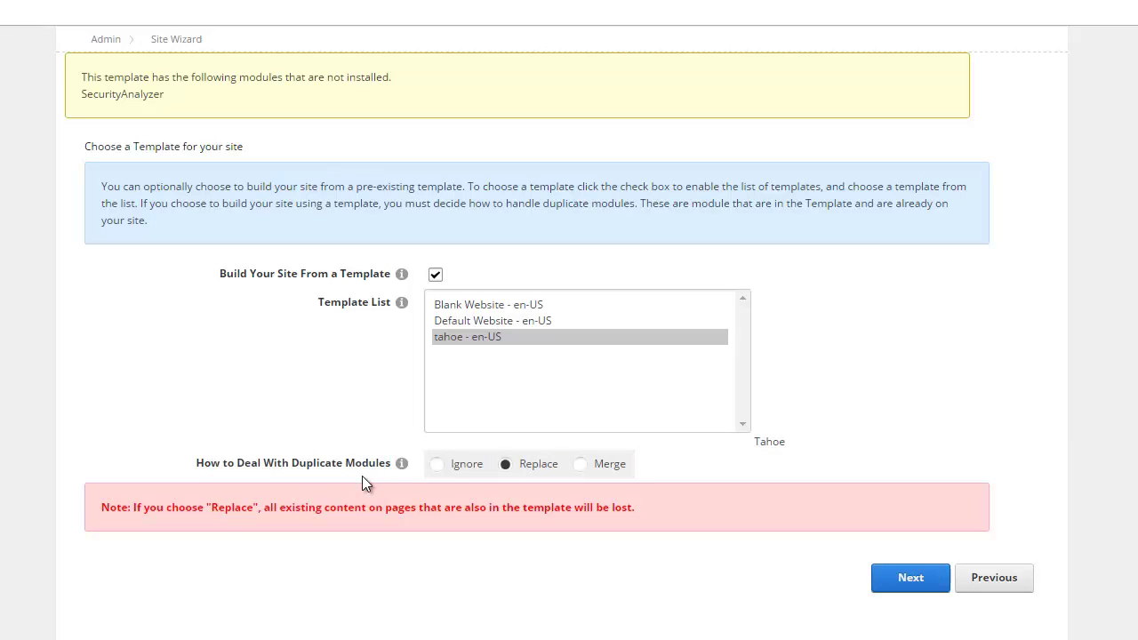
click(912, 579)
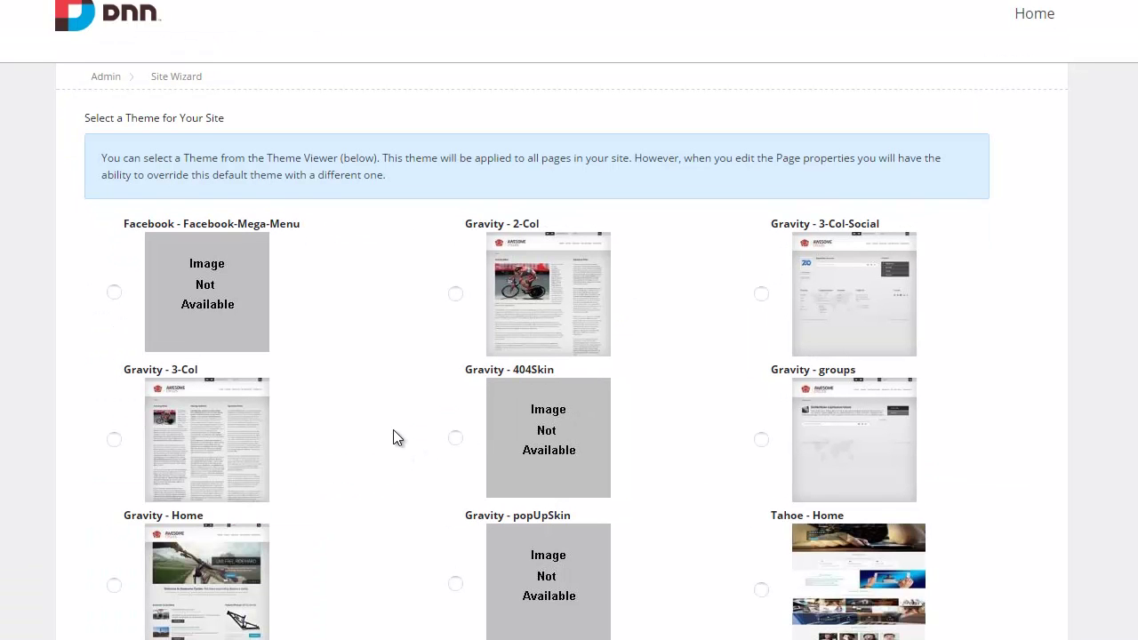
Step: Select the Tahoe - Inner theme for the site and continue to the default container selection
scroll(393, 429, down, 4)
scroll(394, 429, down, 2)
scroll(396, 427, up, 2)
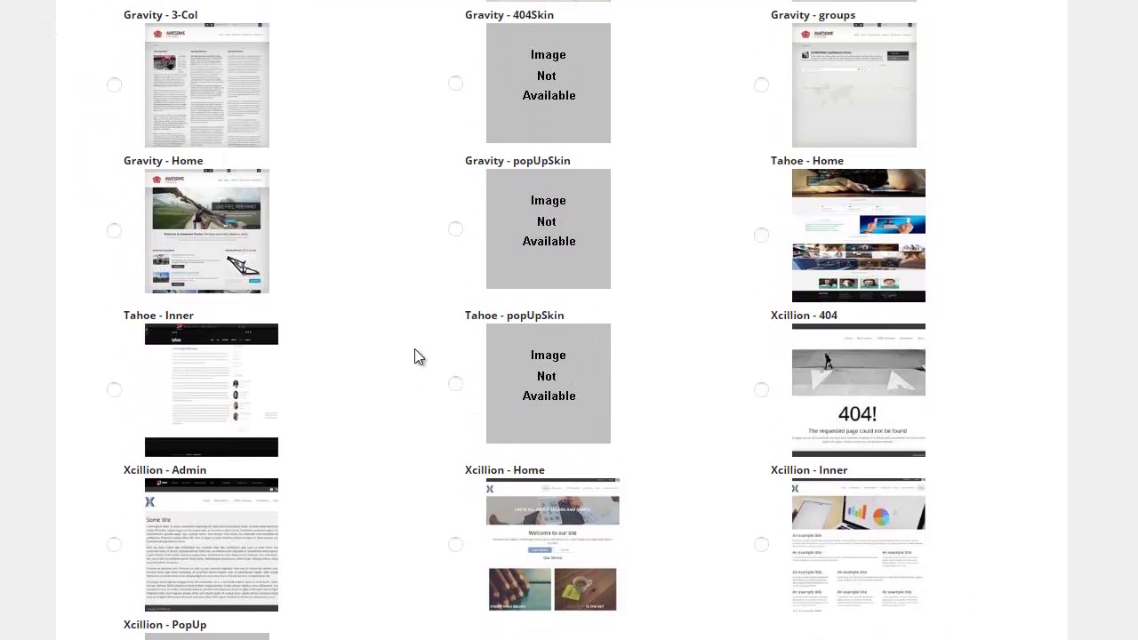
scroll(391, 293, up, 1)
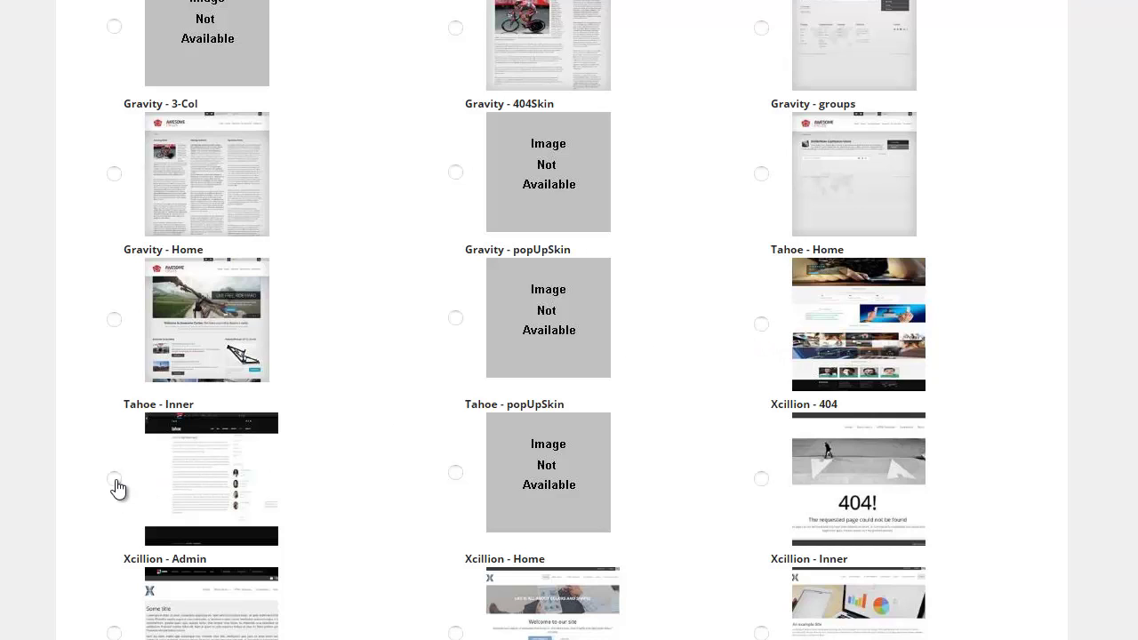
drag(166, 404, 231, 409)
click(333, 416)
scroll(333, 416, down, 5)
click(895, 612)
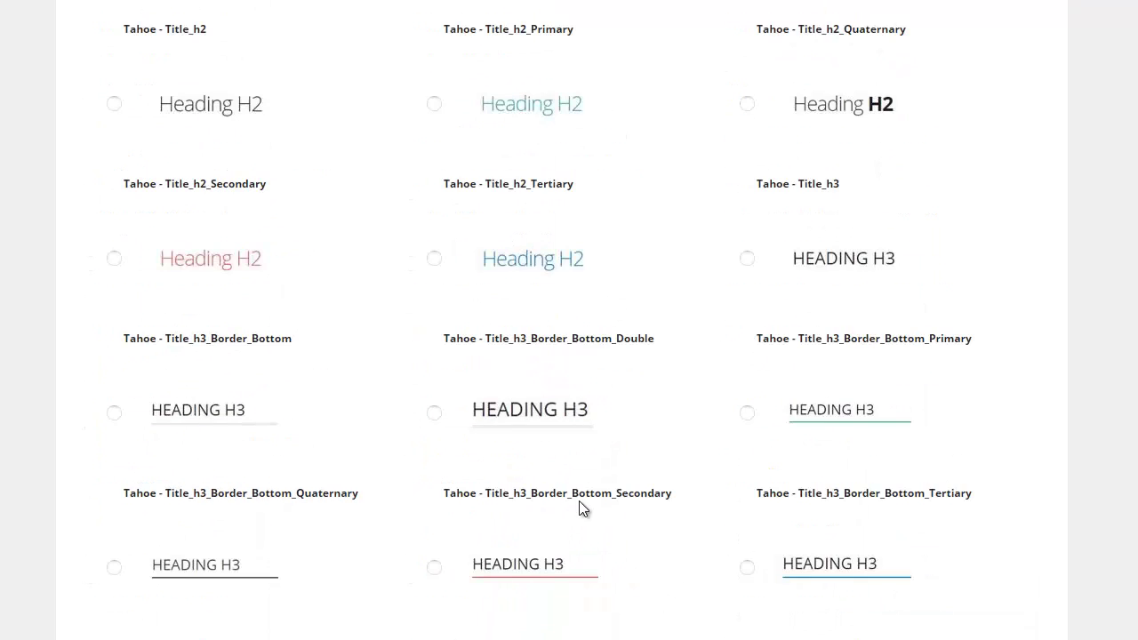
Step: Choose Tahoe - Title_h2 as the site's default container and continue to the site details
scroll(608, 427, up, 5)
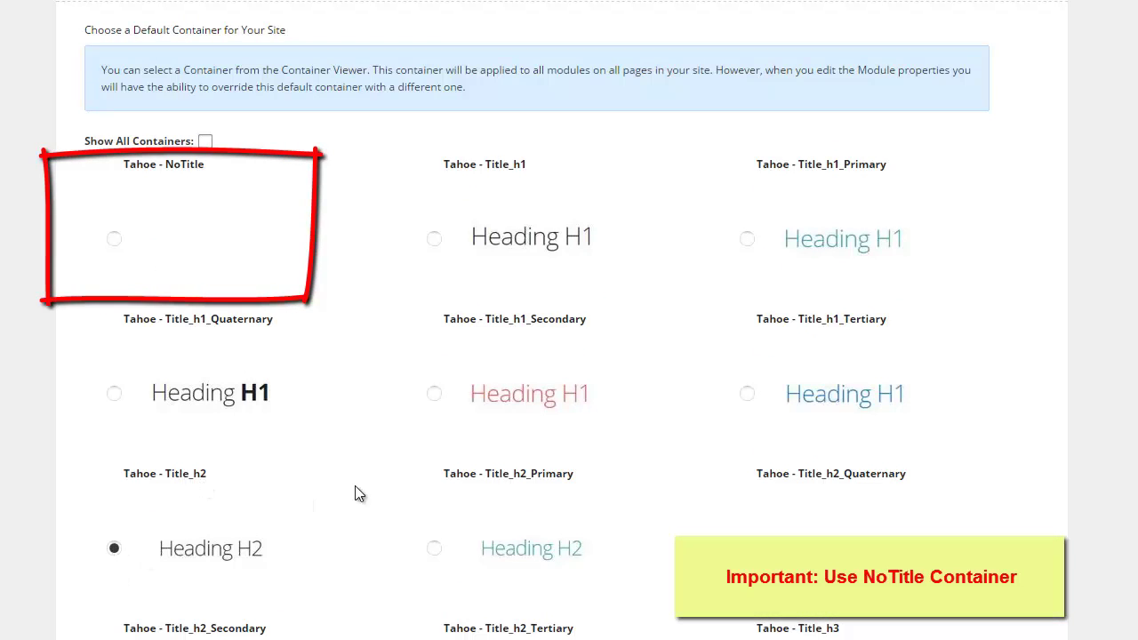
scroll(386, 491, down, 20)
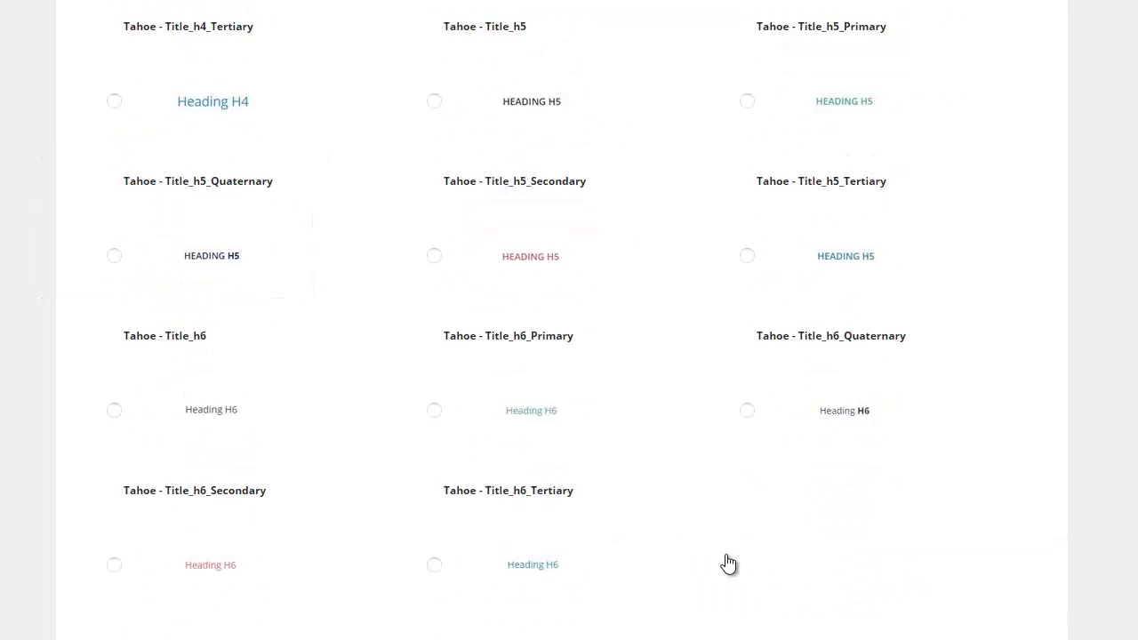
click(910, 633)
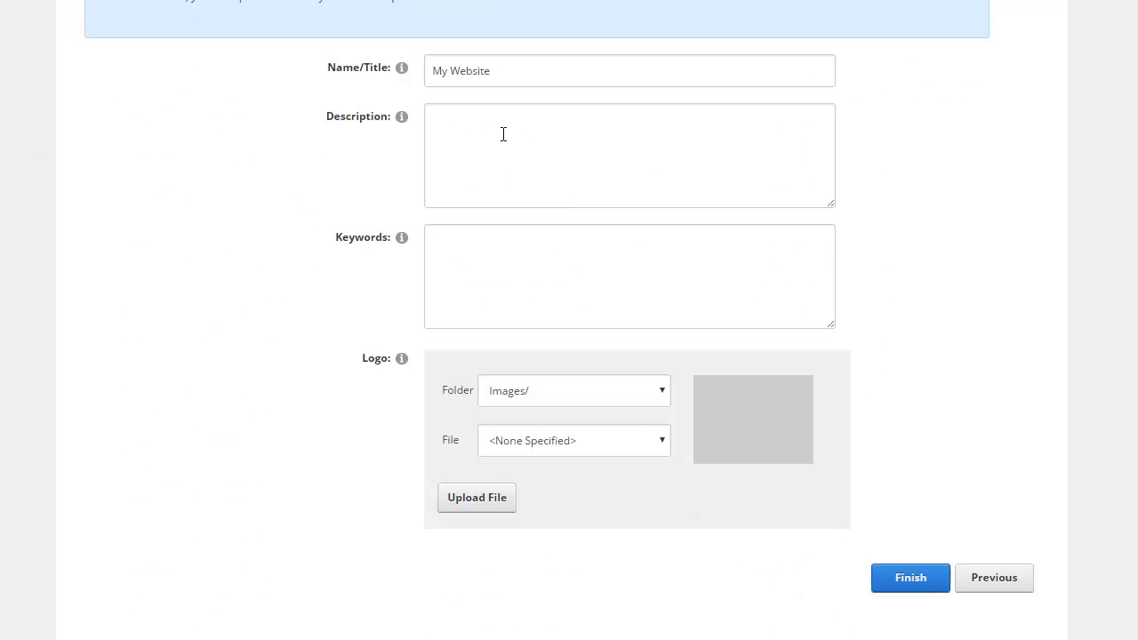
Step: Keep My Website as the site's name, leave the description, keywords and logo unset, and finish the wizard
double_click(533, 83)
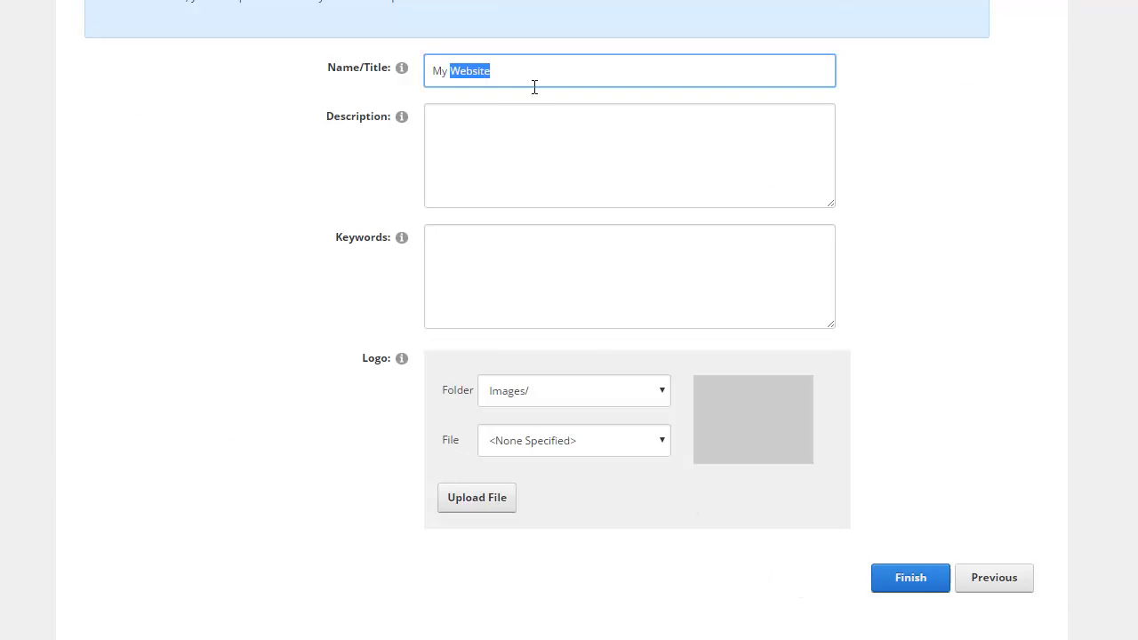
click(547, 160)
click(962, 466)
click(924, 576)
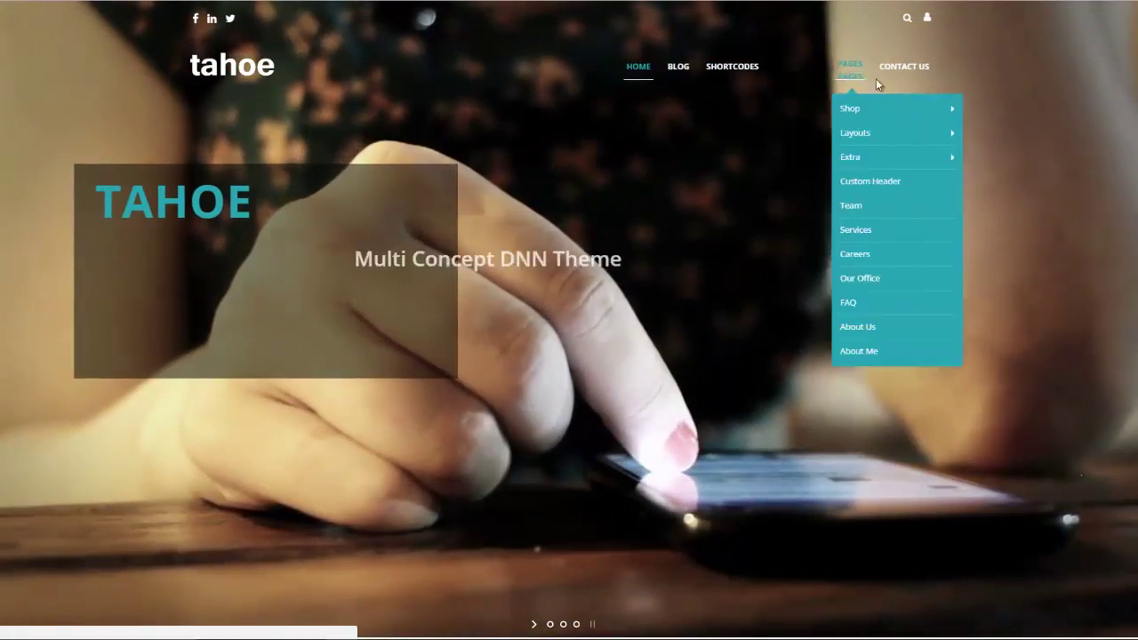
Step: Look through the sections of the built Tahoe home page and return to its header slider
scroll(896, 198, down, 10)
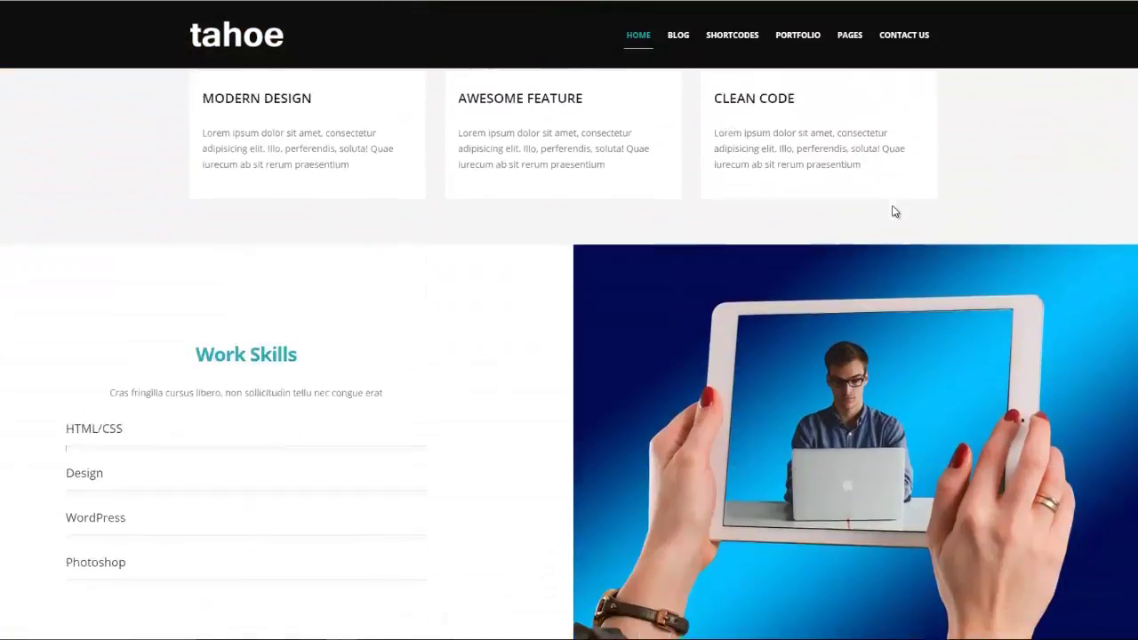
scroll(892, 211, down, 10)
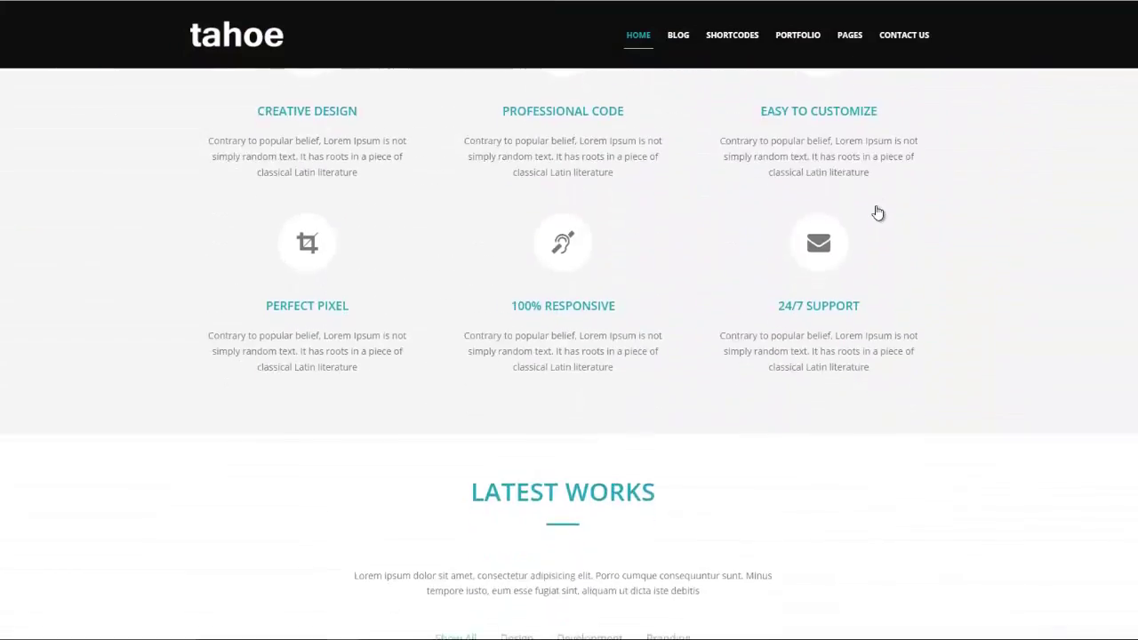
scroll(876, 213, up, 15)
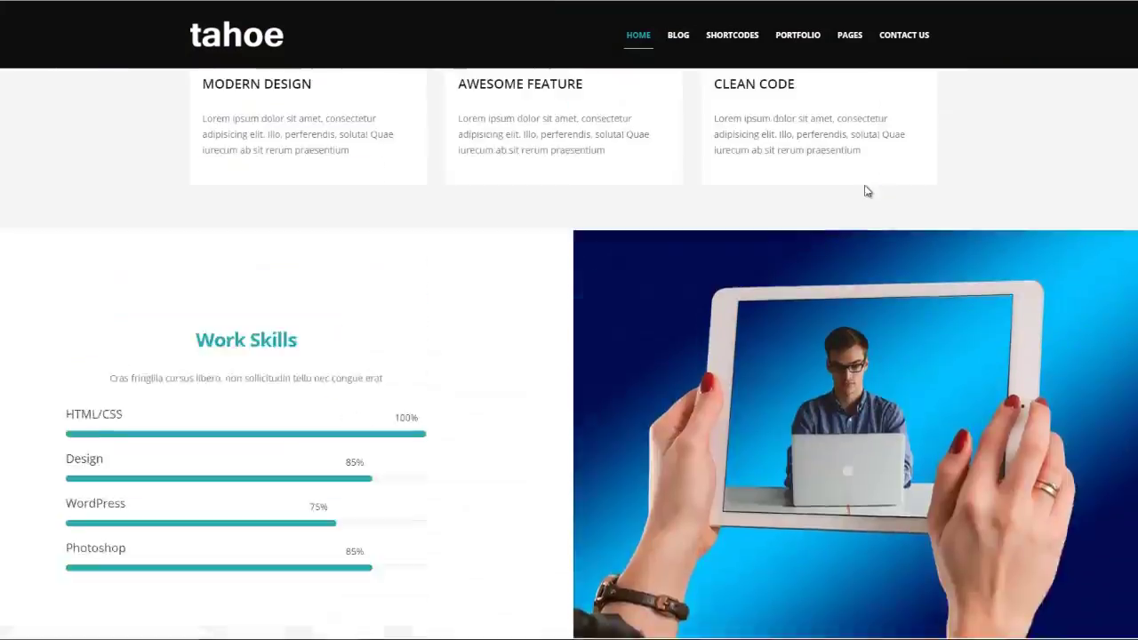
scroll(862, 187, up, 5)
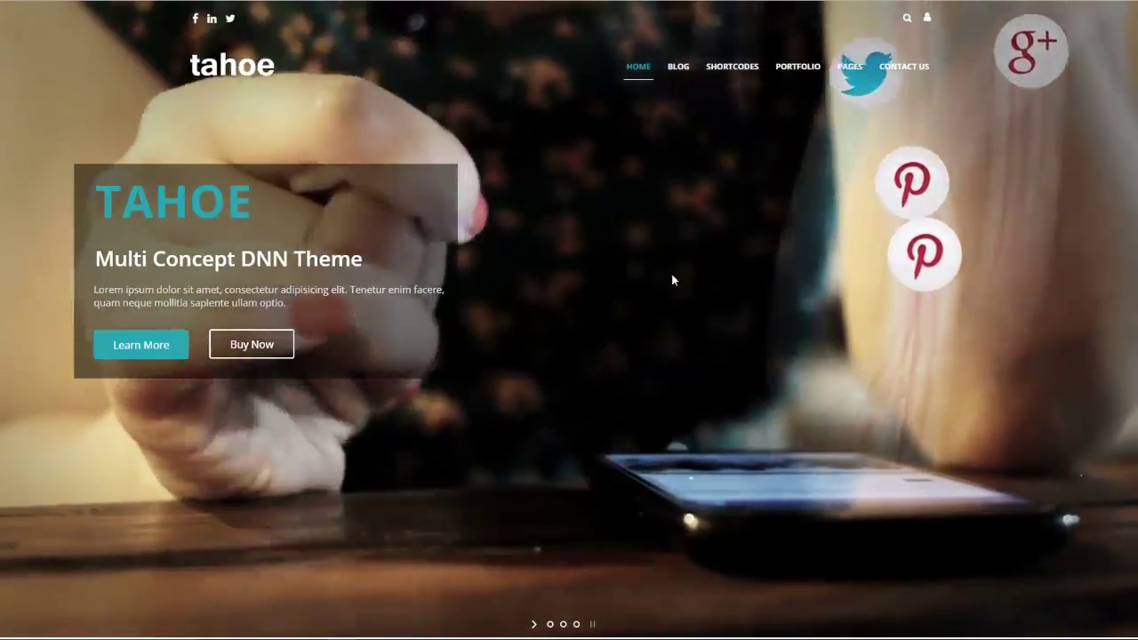